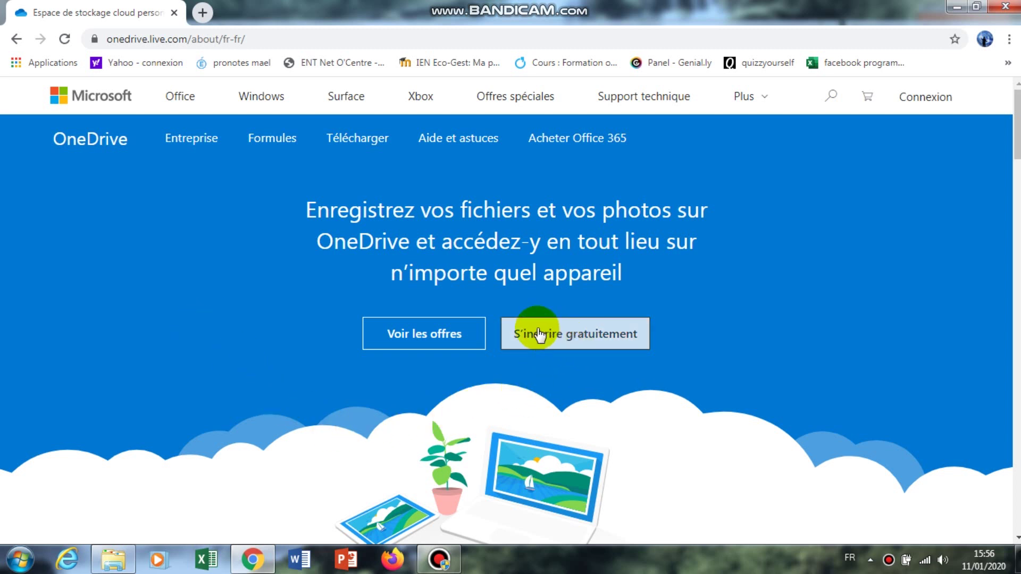
# Step: Choose 'S'inscrire gratuitement', then 'Créer un compte Microsoft' to begin account creation
pyautogui.click(556, 340)
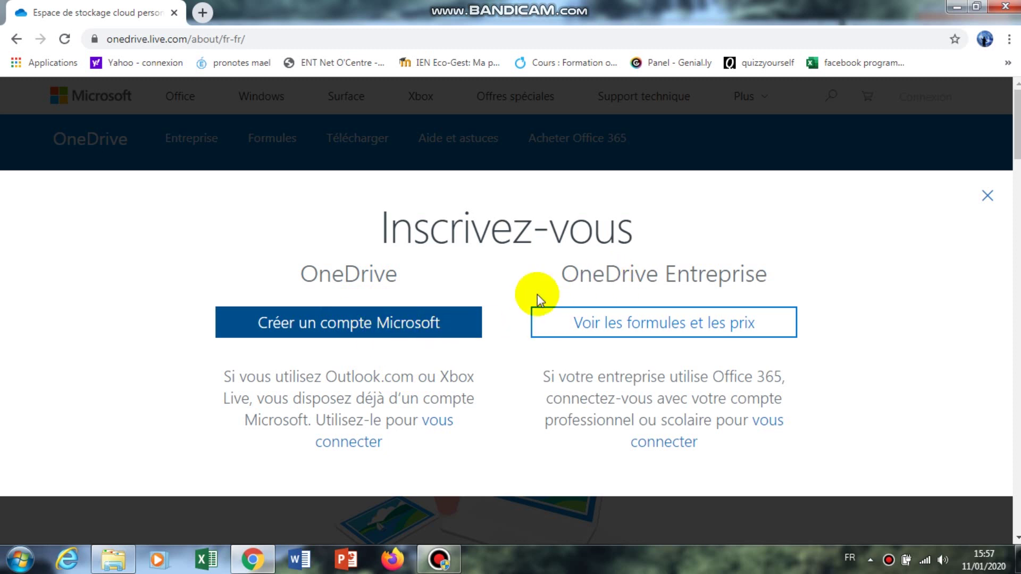
pyautogui.click(355, 331)
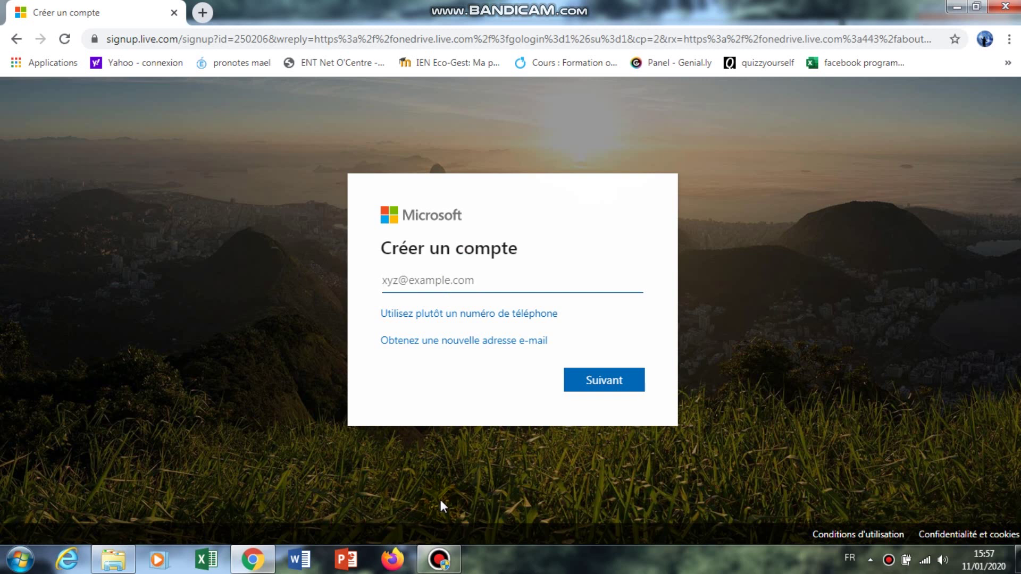
# Step: Finish signing in to the Microsoft account, reaching the Files page with 'tutos numérique'
pyautogui.click(440, 559)
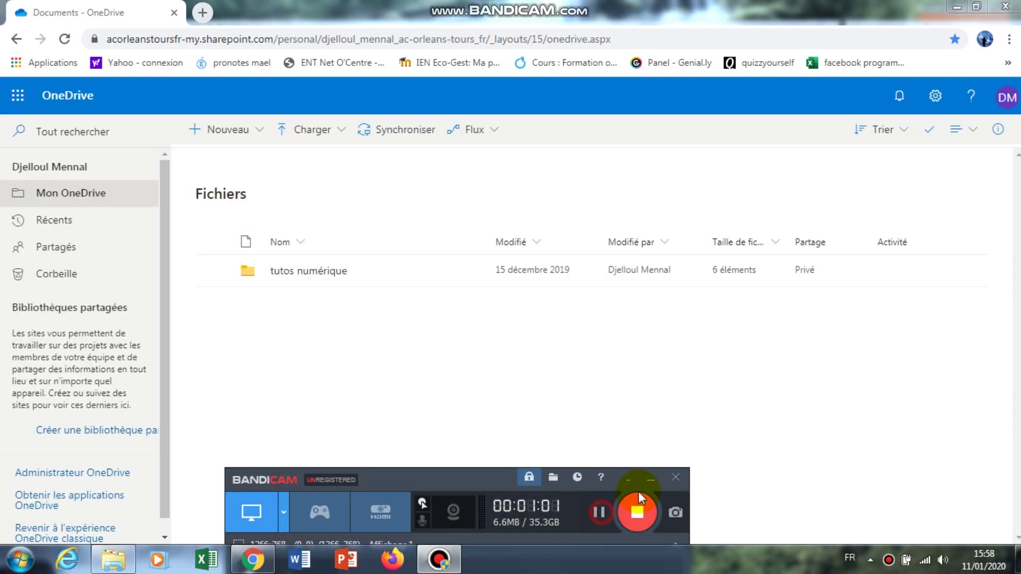
pyautogui.click(652, 478)
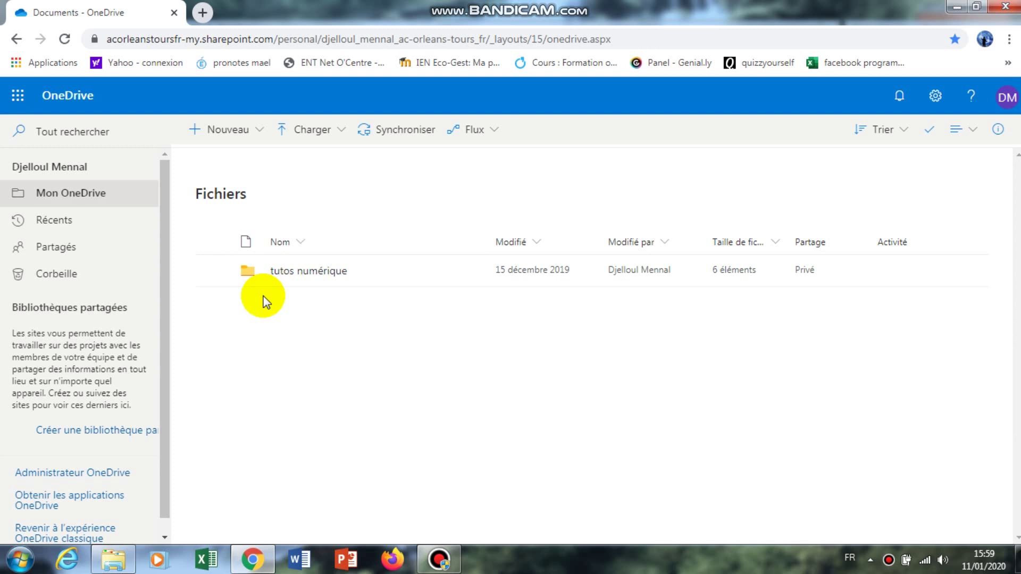
pyautogui.click(215, 132)
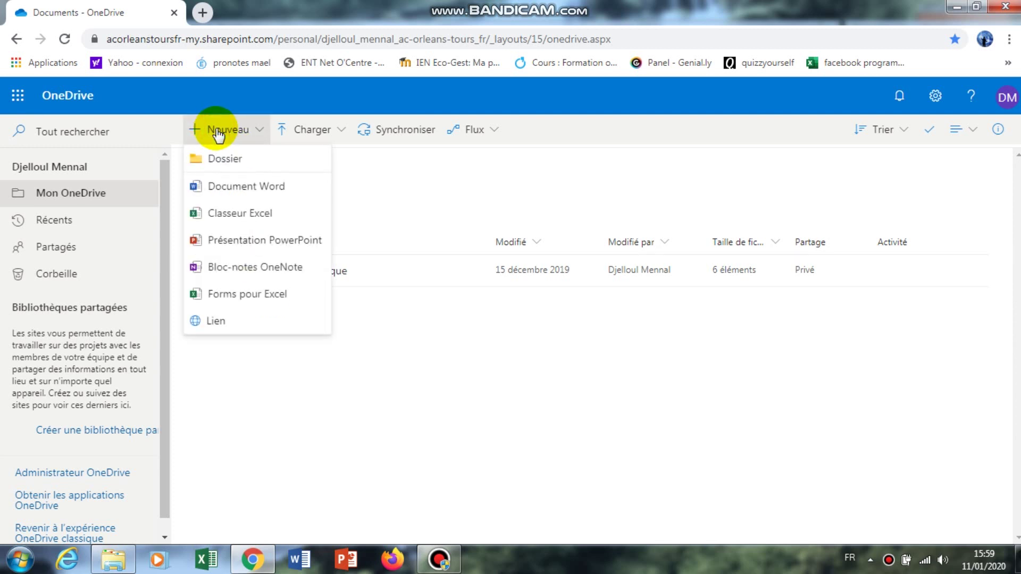
pyautogui.click(230, 158)
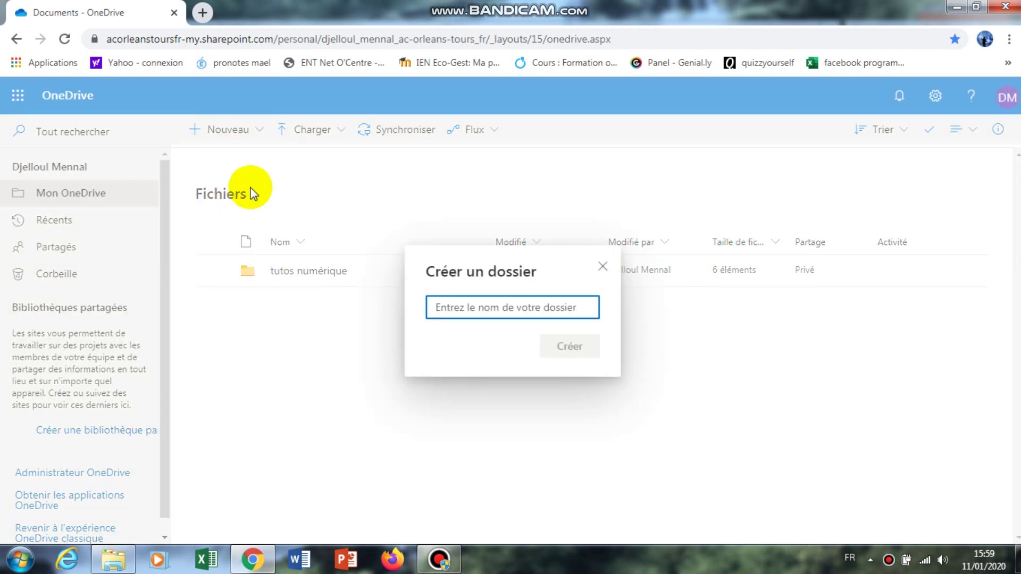
pyautogui.click(603, 267)
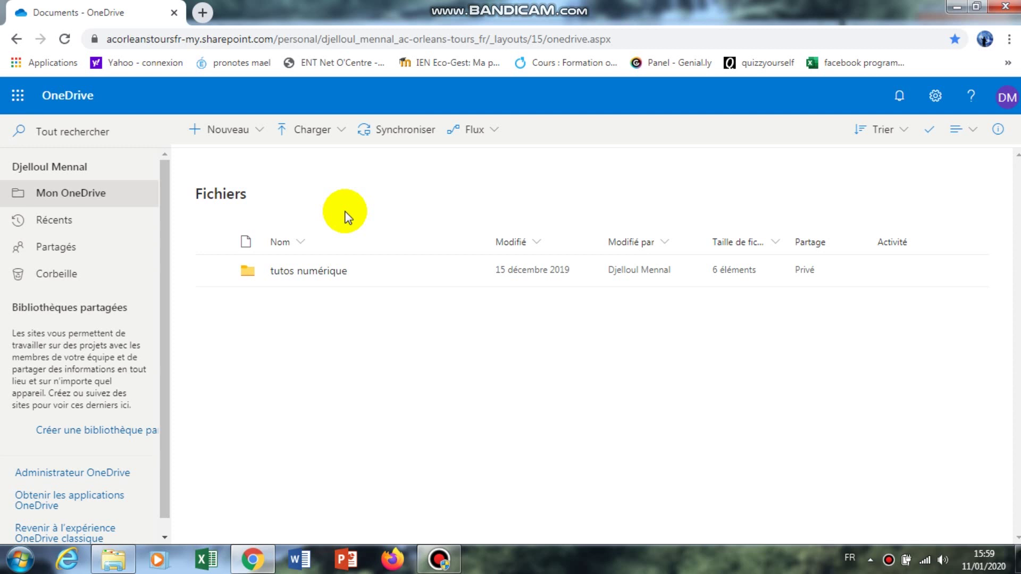
pyautogui.click(304, 130)
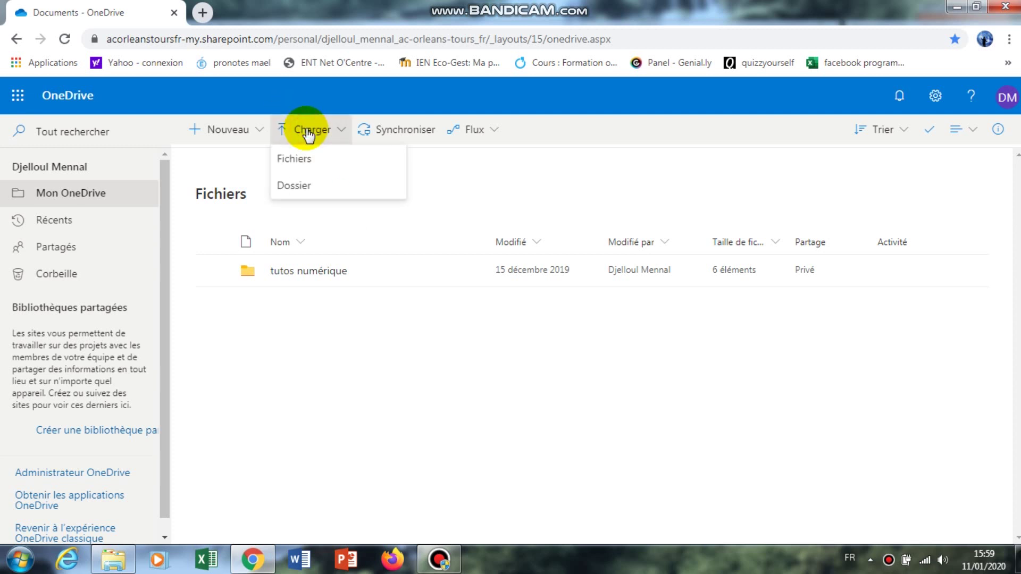
pyautogui.click(298, 159)
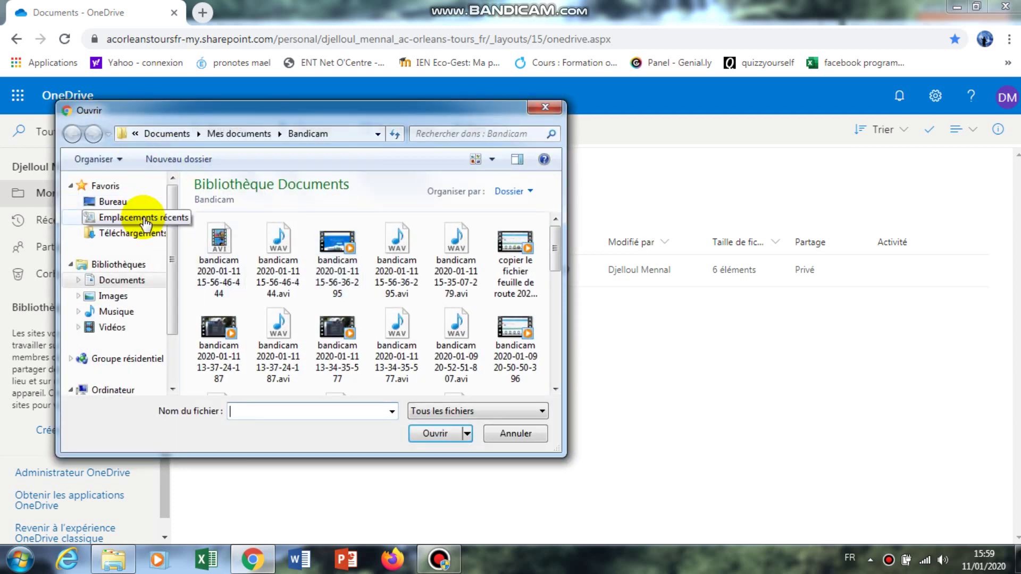
pyautogui.click(117, 280)
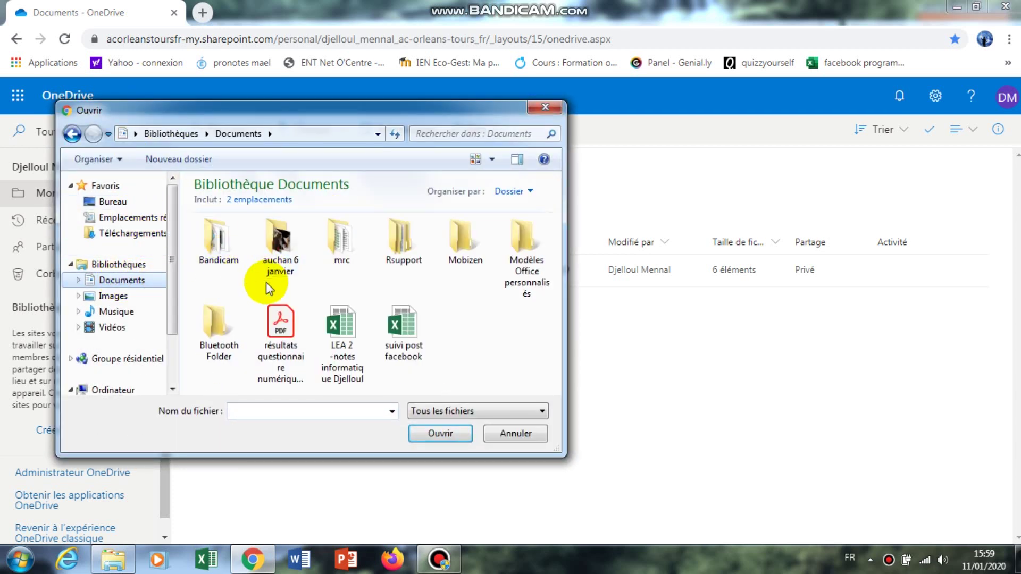
pyautogui.click(519, 434)
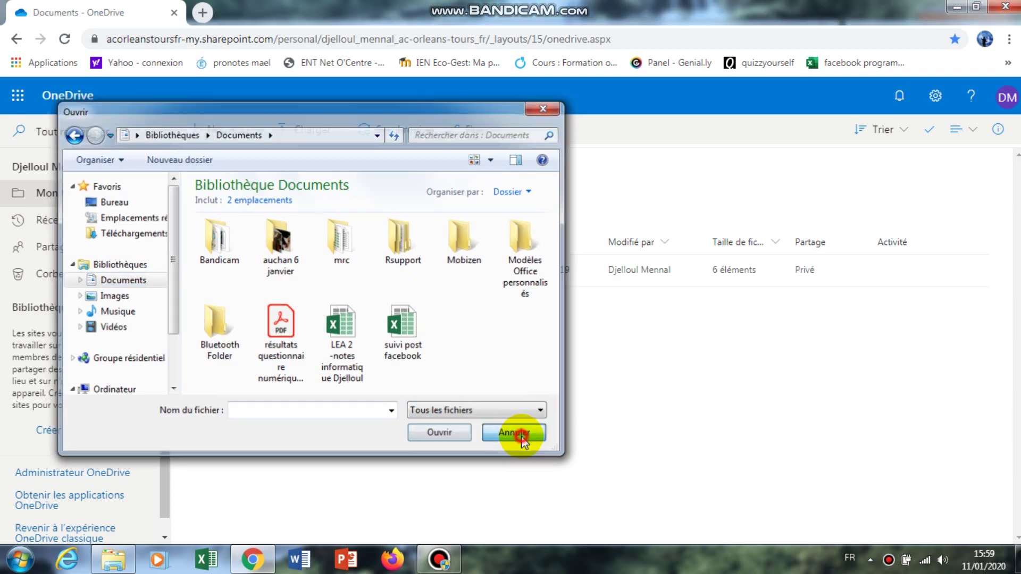
pyautogui.click(310, 133)
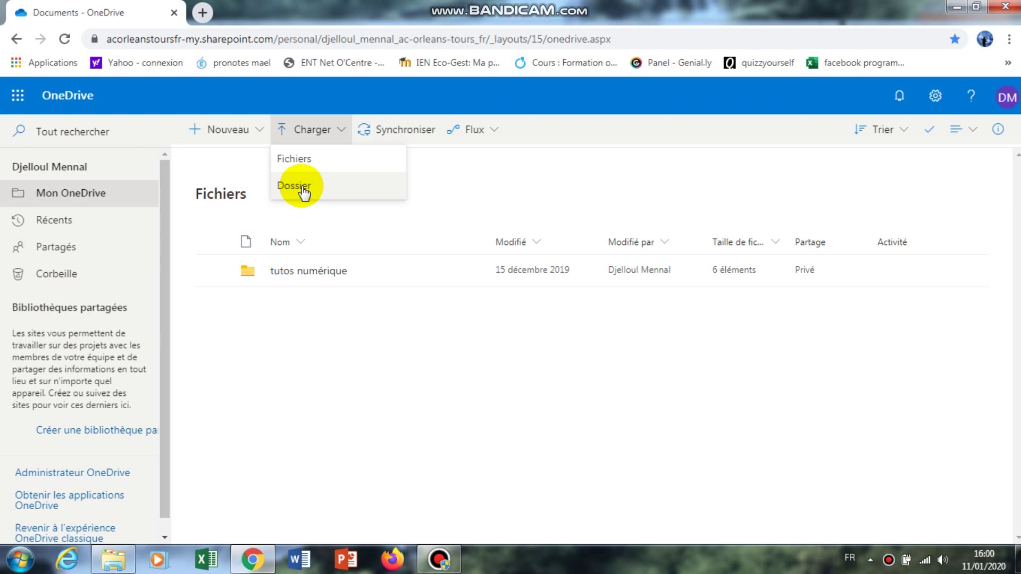
pyautogui.click(436, 206)
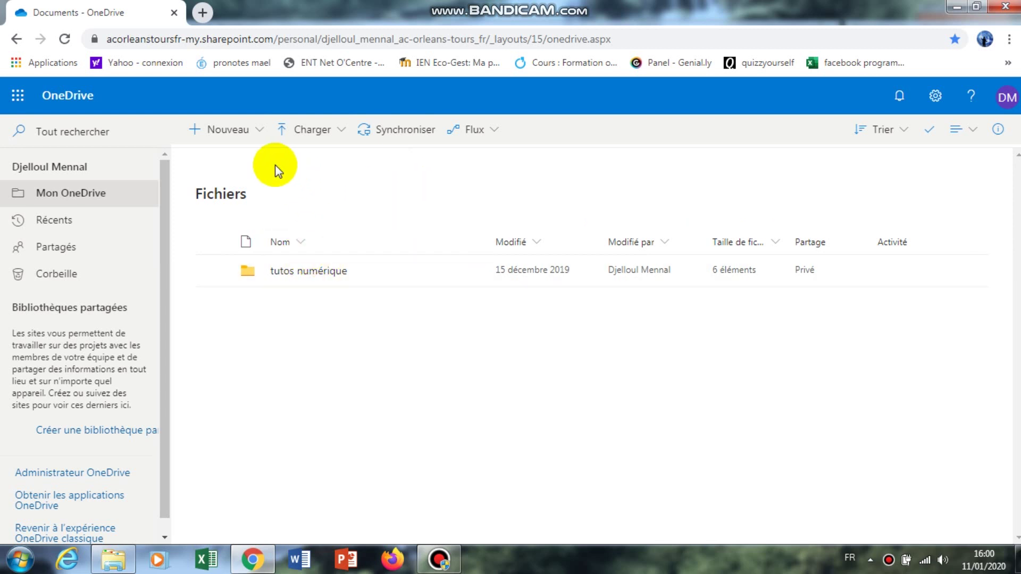
# Step: Create a new blank Document Word from the Nouveau menu
pyautogui.click(229, 133)
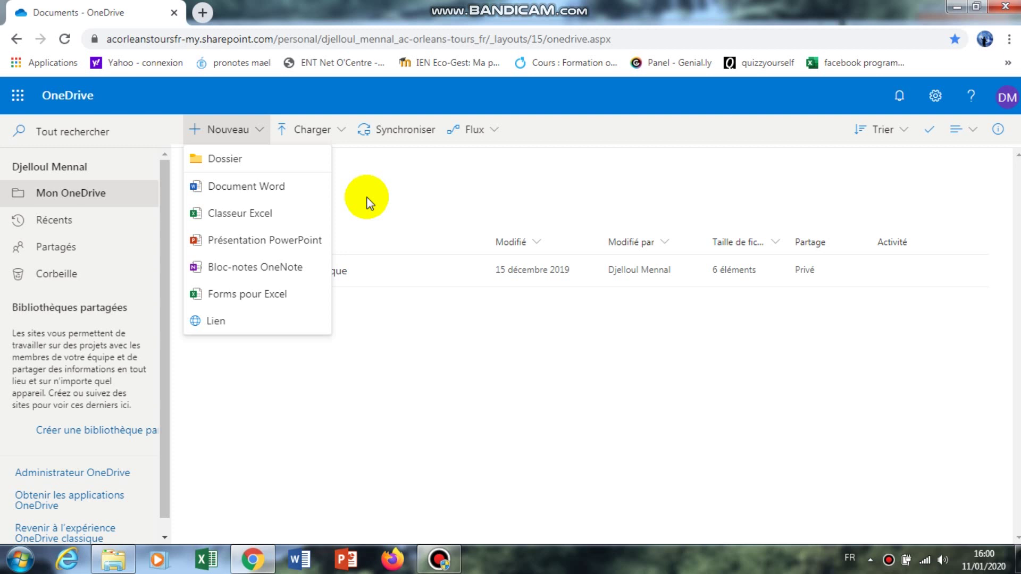
pyautogui.click(267, 191)
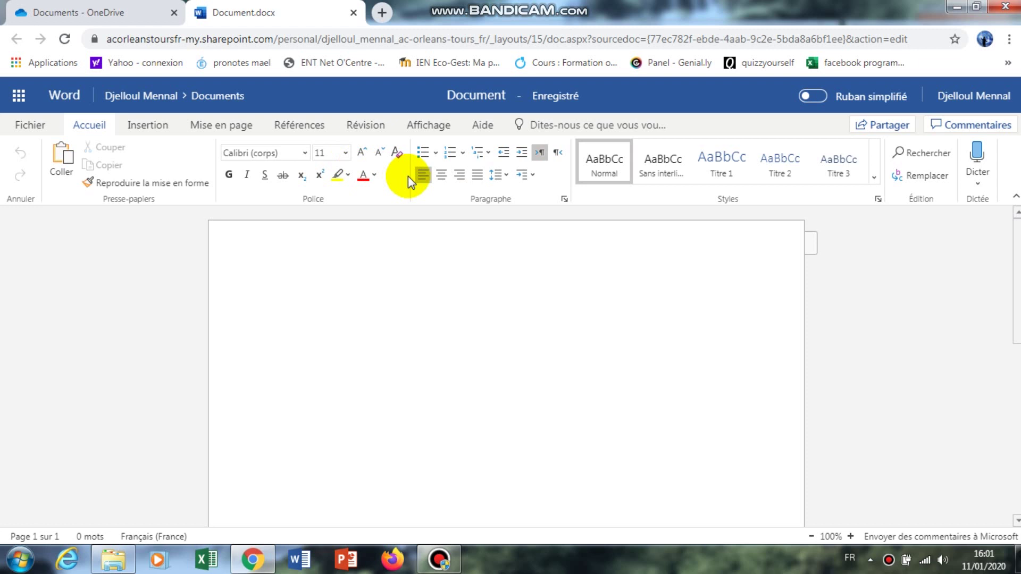
# Step: Type 'test' into Document.docx and close its tab to return to OneDrive
pyautogui.write('test')
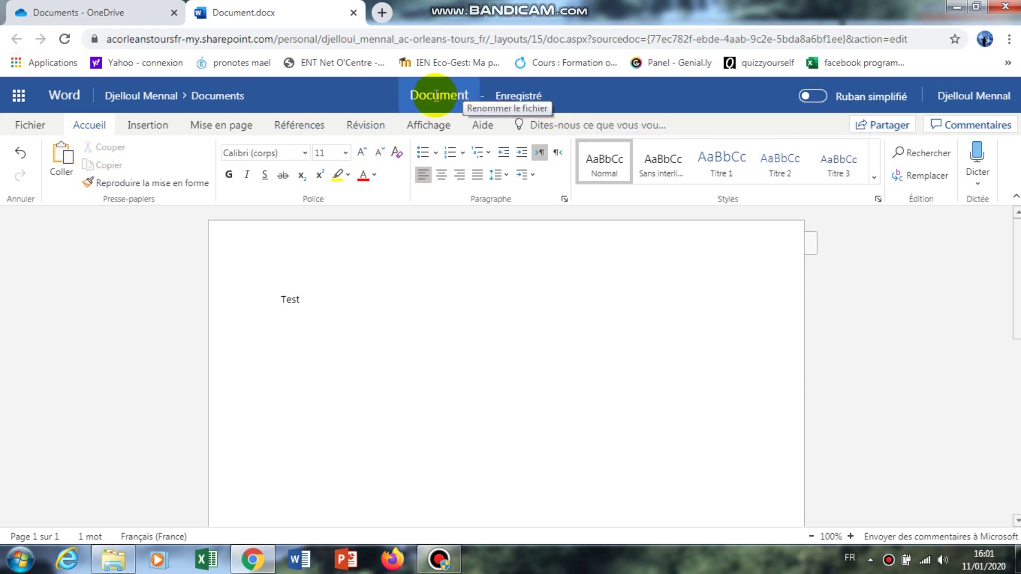
pyautogui.click(354, 13)
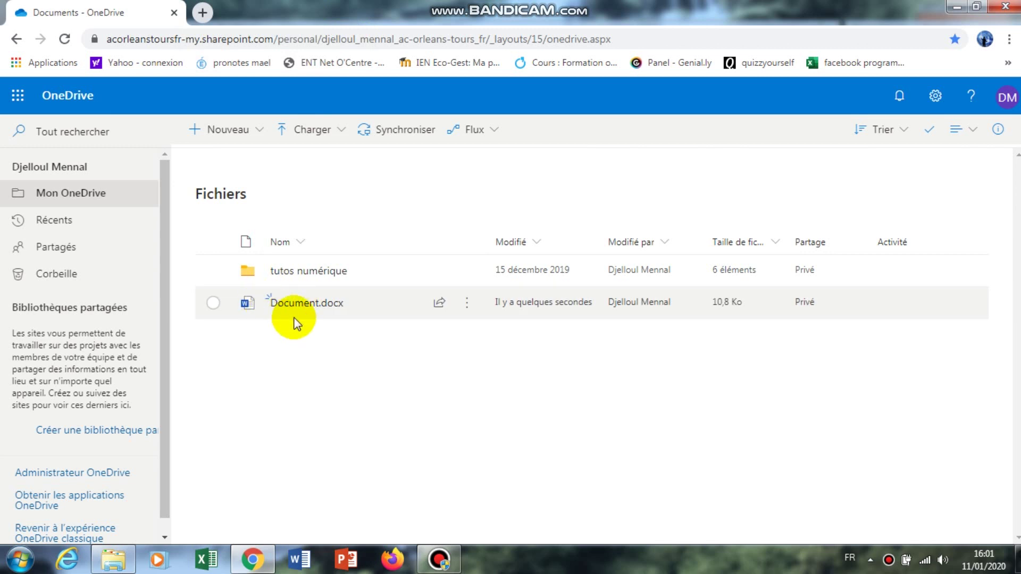
pyautogui.click(212, 304)
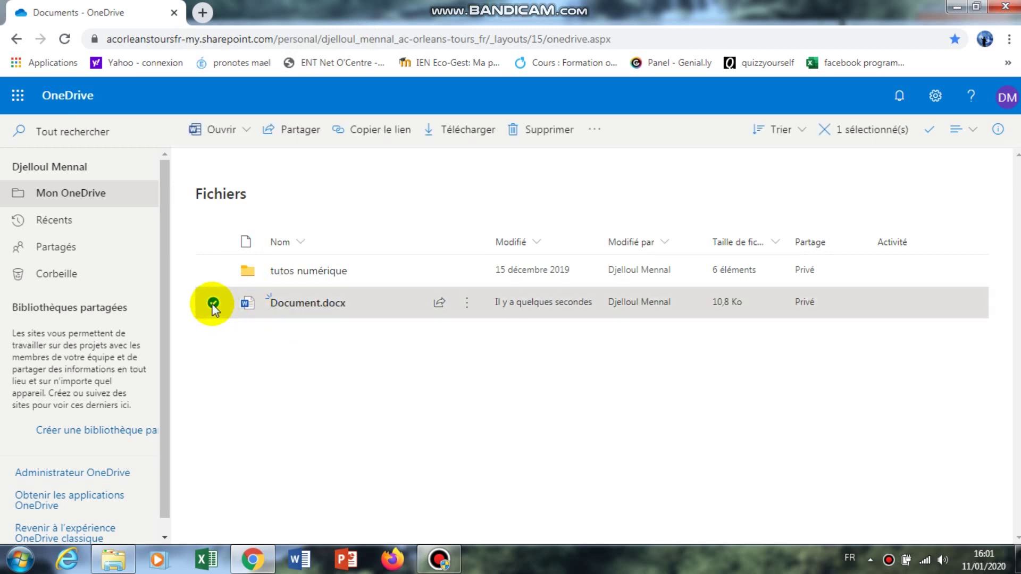
pyautogui.click(594, 131)
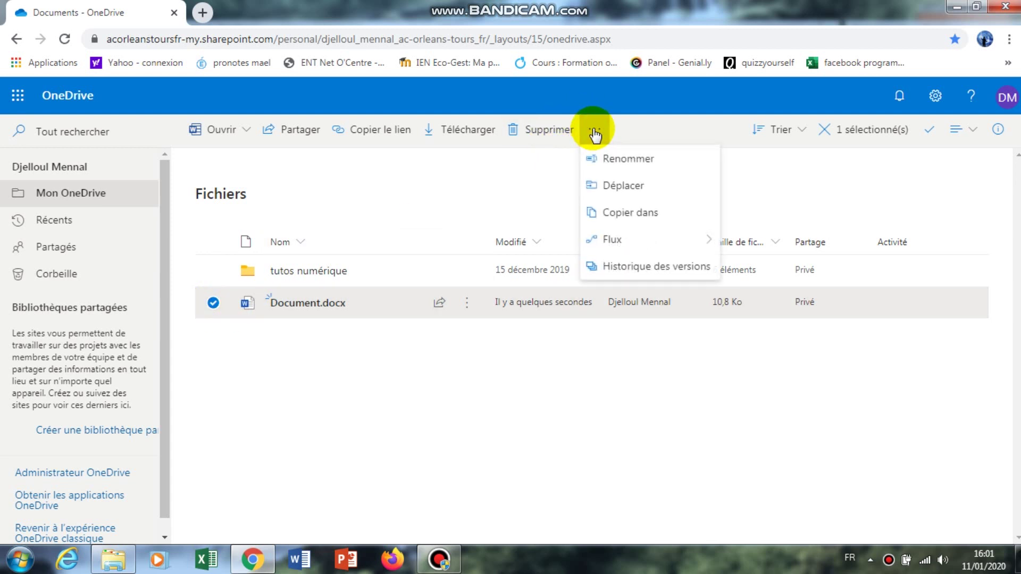
pyautogui.click(612, 160)
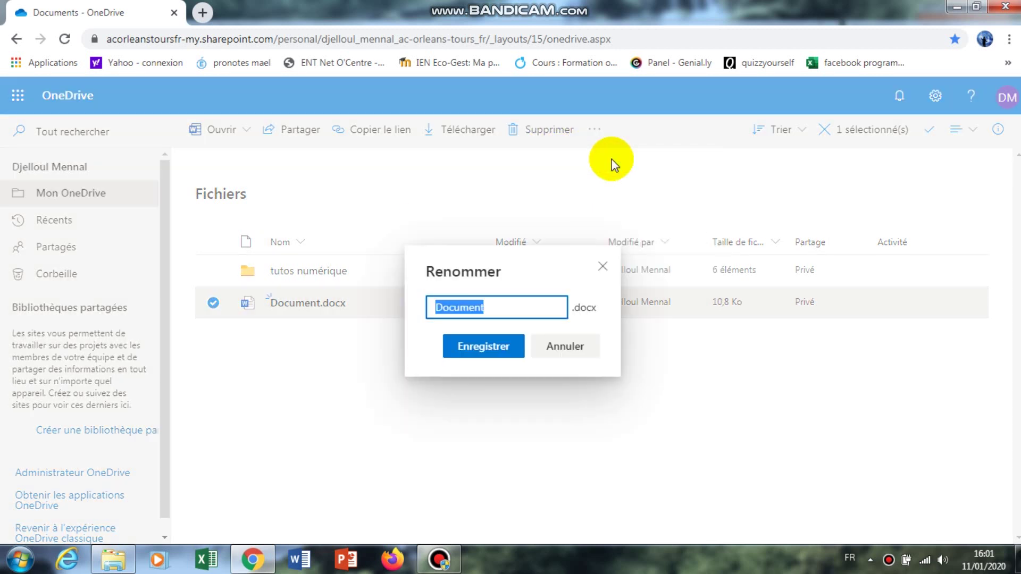
pyautogui.write('tes')
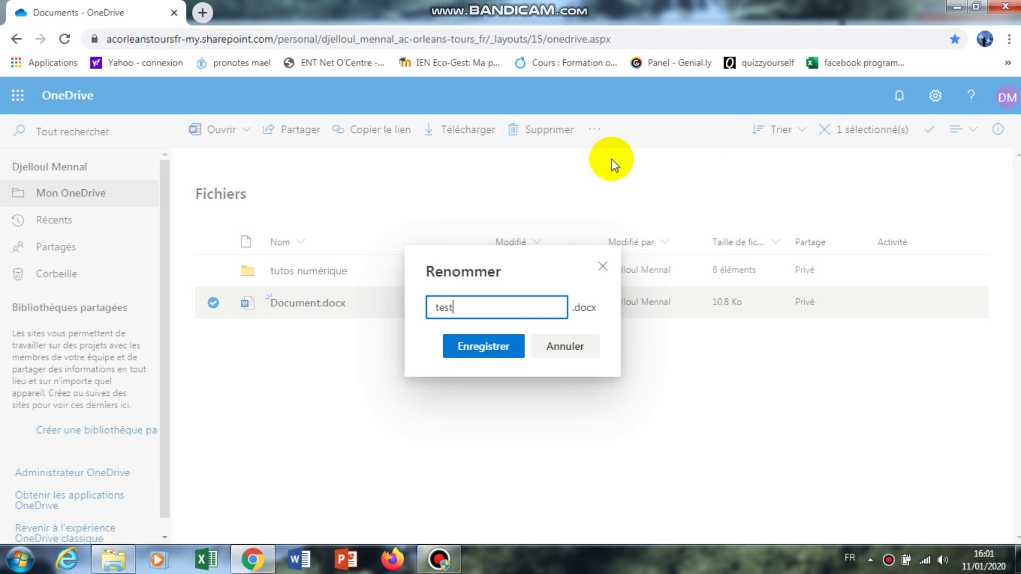
pyautogui.write('t')
pyautogui.click(489, 348)
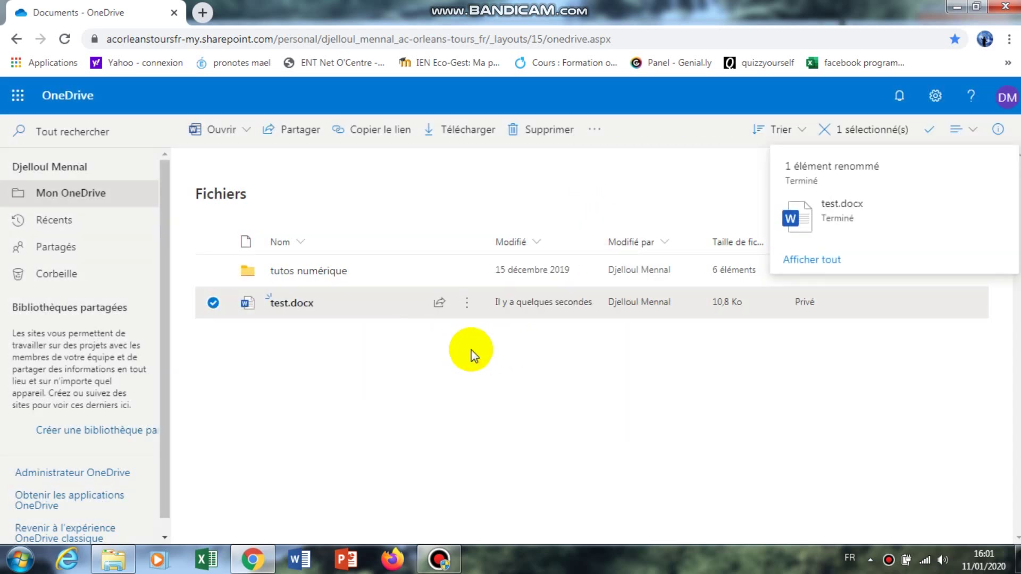
pyautogui.moveTo(319, 312)
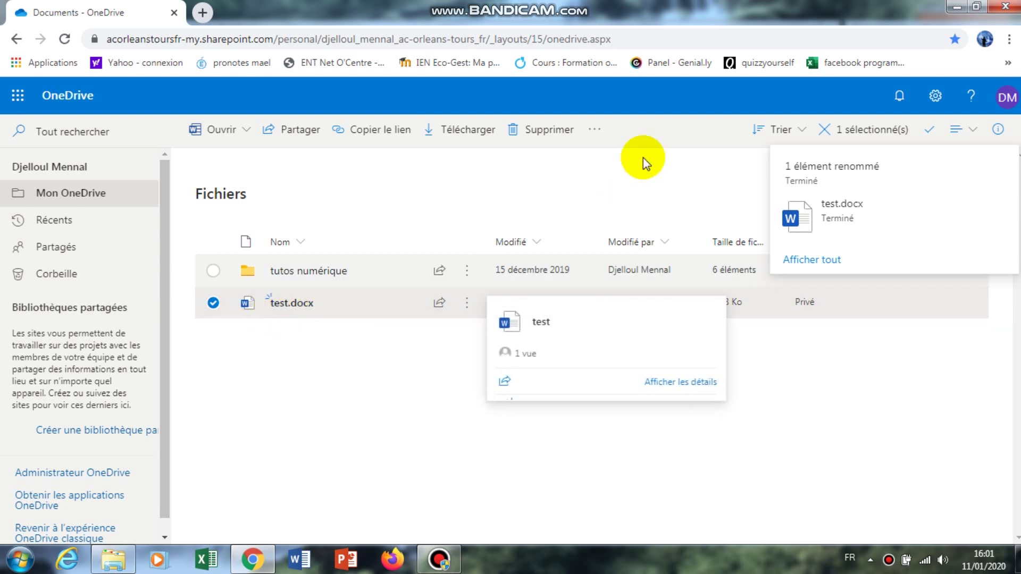
pyautogui.click(594, 129)
pyautogui.click(592, 129)
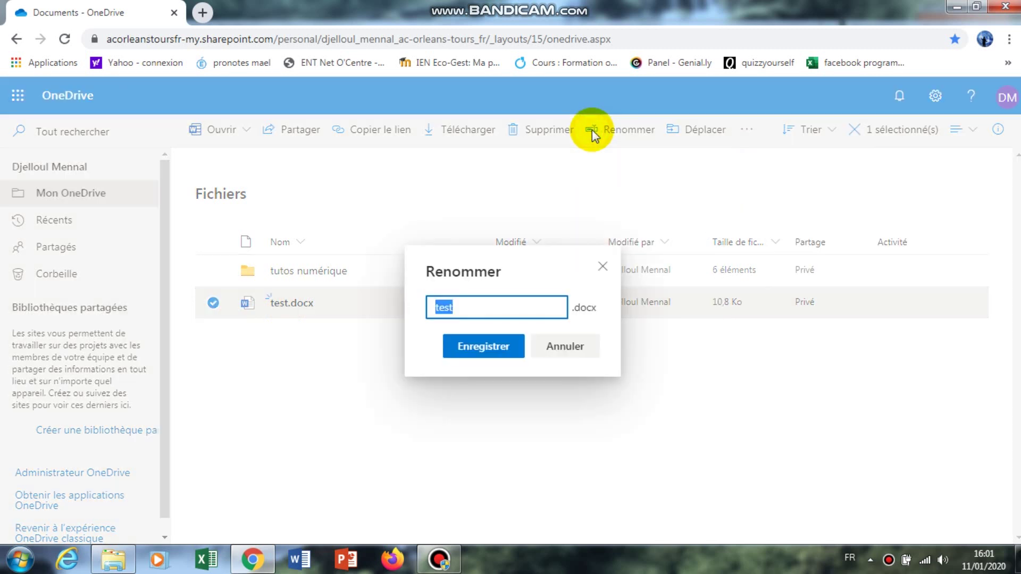
pyautogui.click(566, 346)
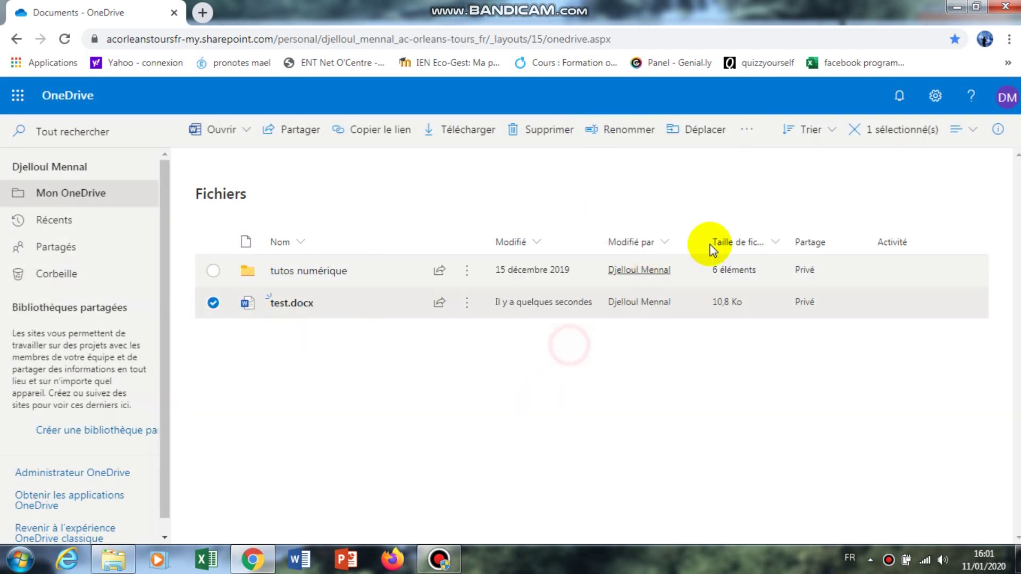
pyautogui.click(708, 130)
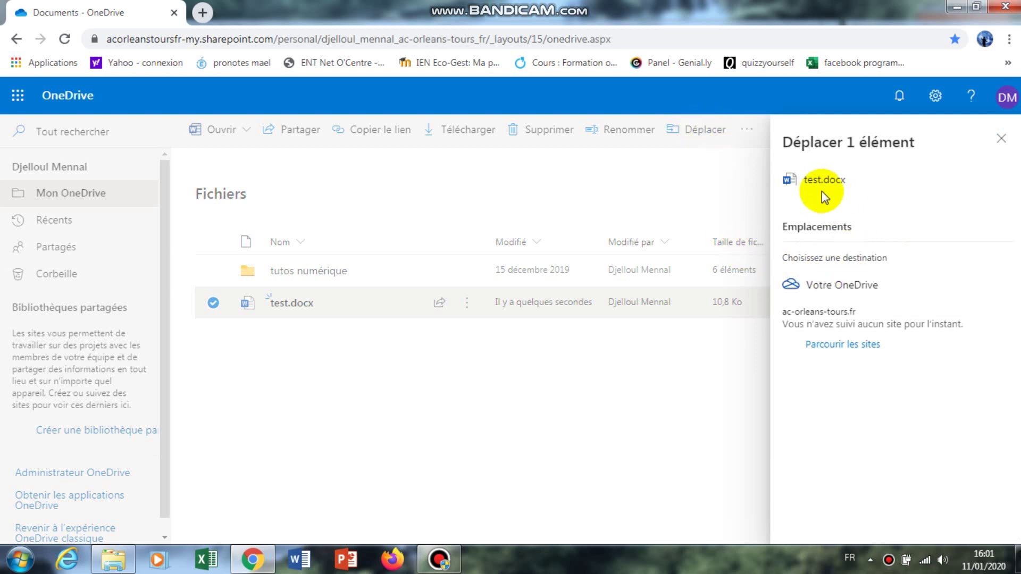
pyautogui.click(821, 284)
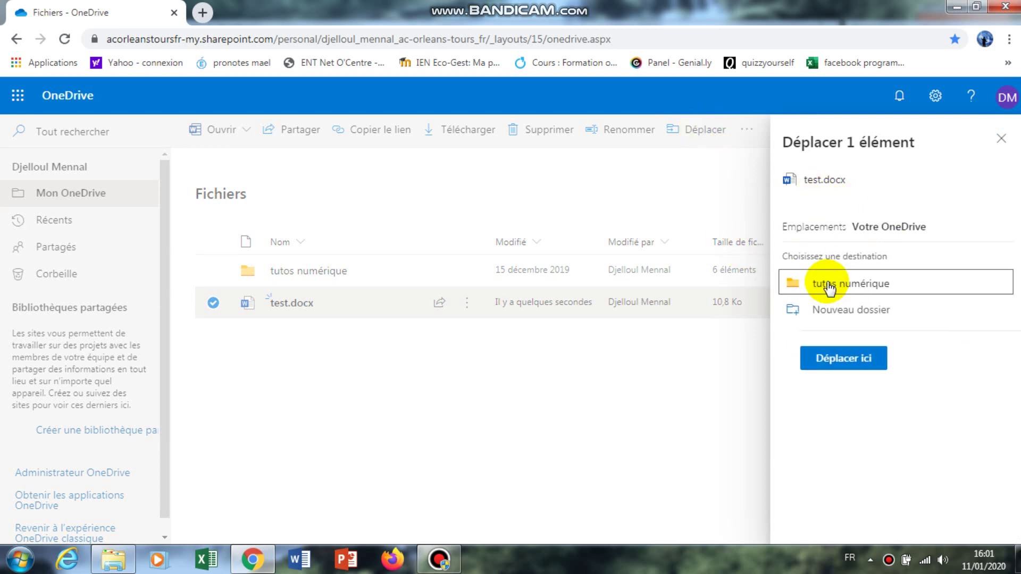
pyautogui.click(834, 286)
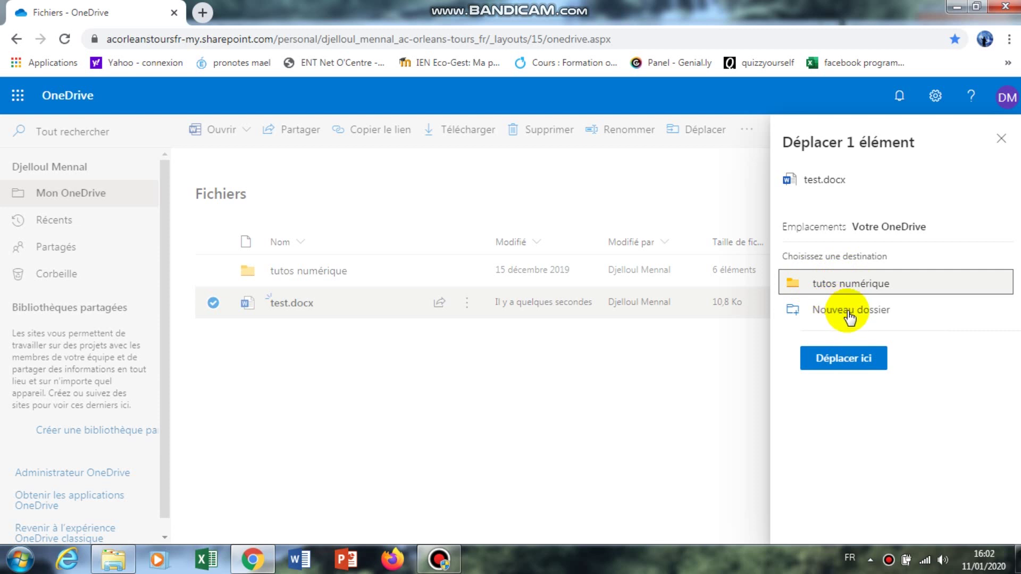
pyautogui.click(998, 137)
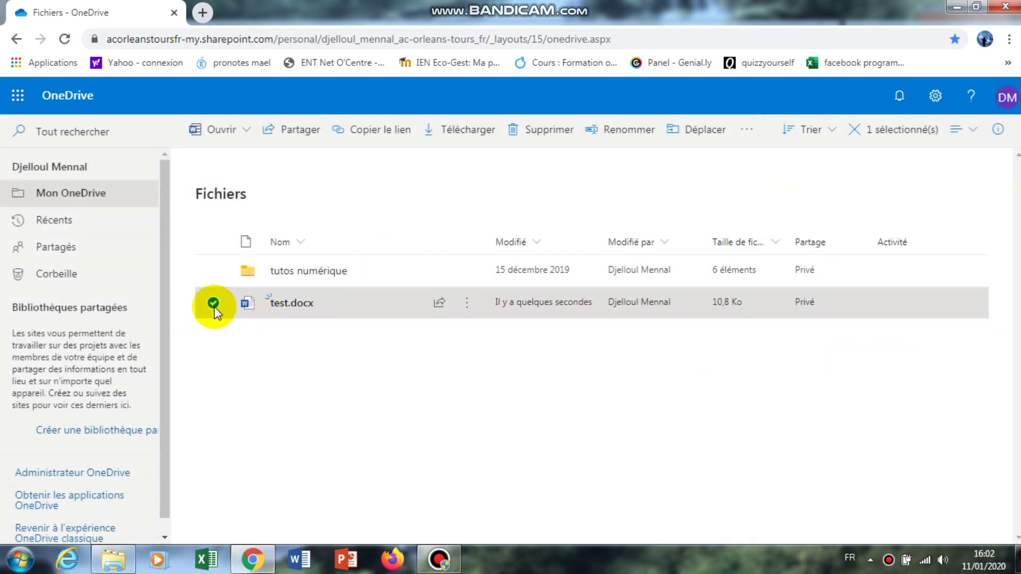
# Step: Create a sharing link for test.docx and select its address
pyautogui.click(289, 134)
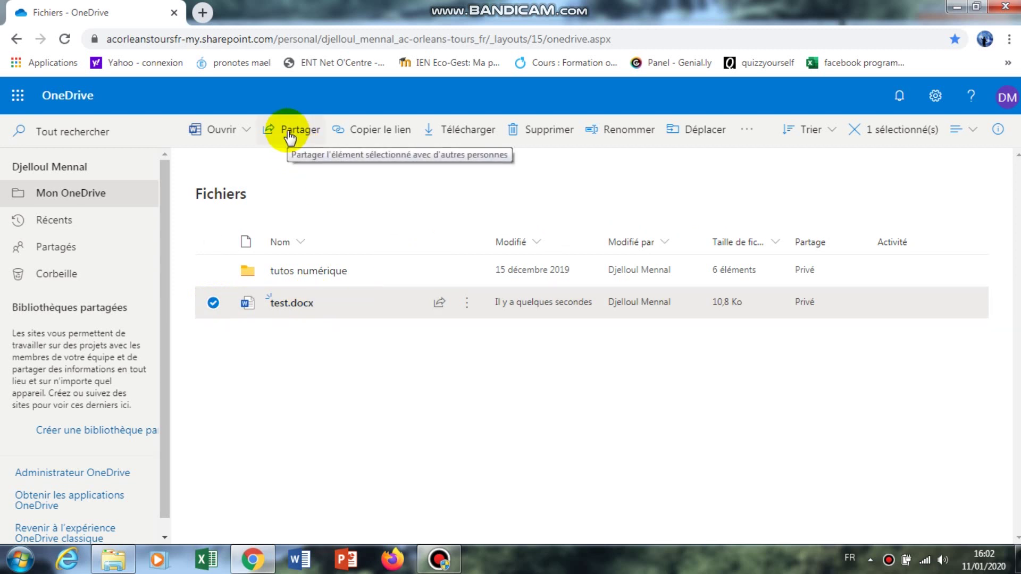
pyautogui.click(380, 133)
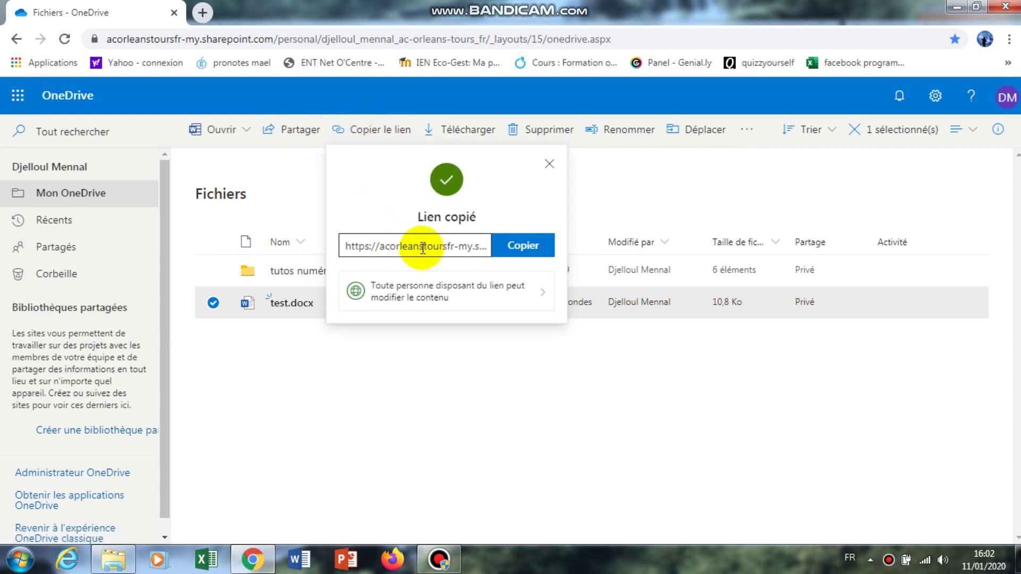
pyautogui.click(423, 247)
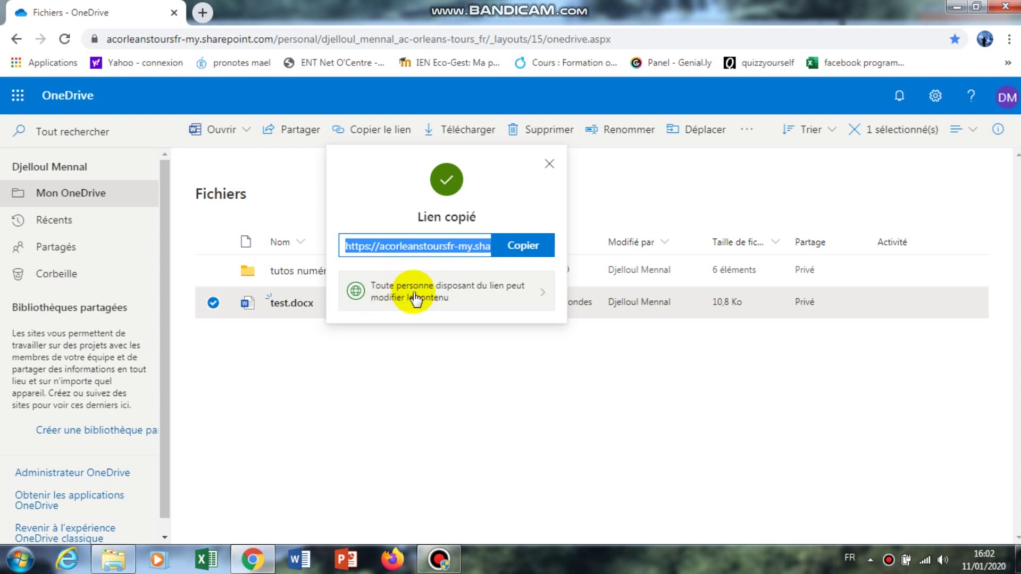
# Step: Untick 'Autoriser la modification' in link settings, cancel, and close the Lien créé dialog
pyautogui.click(541, 294)
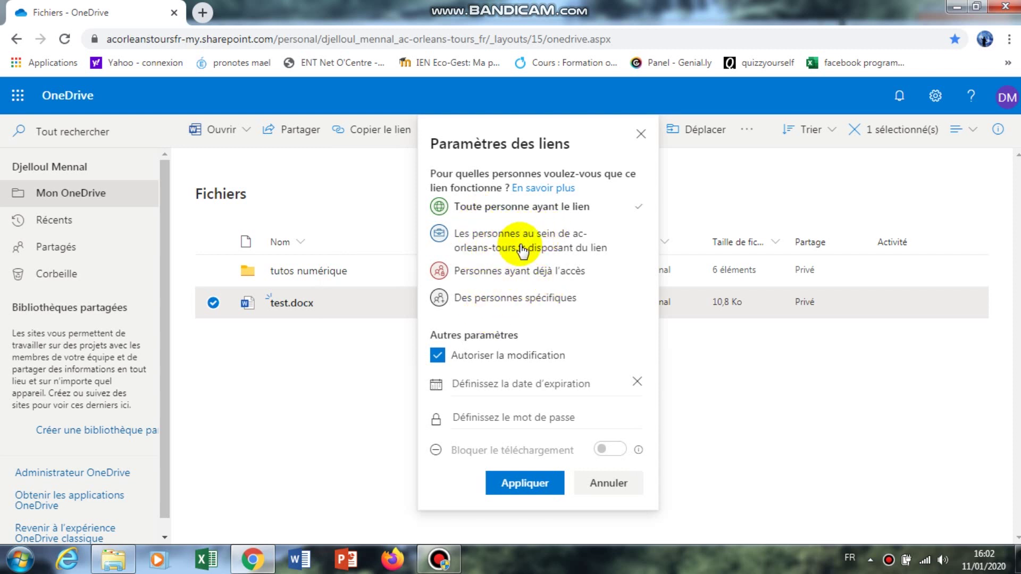
pyautogui.click(438, 356)
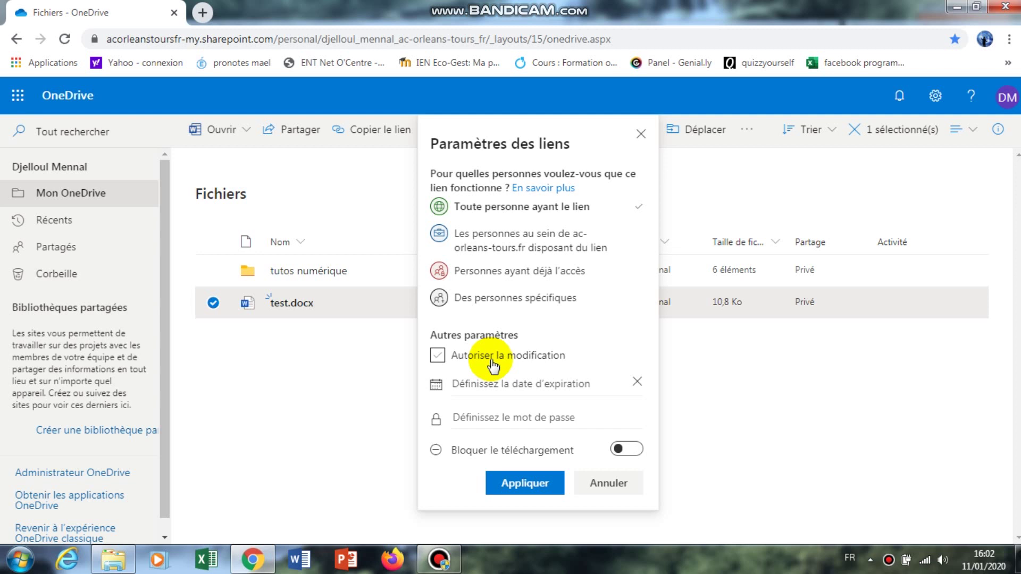
pyautogui.click(605, 485)
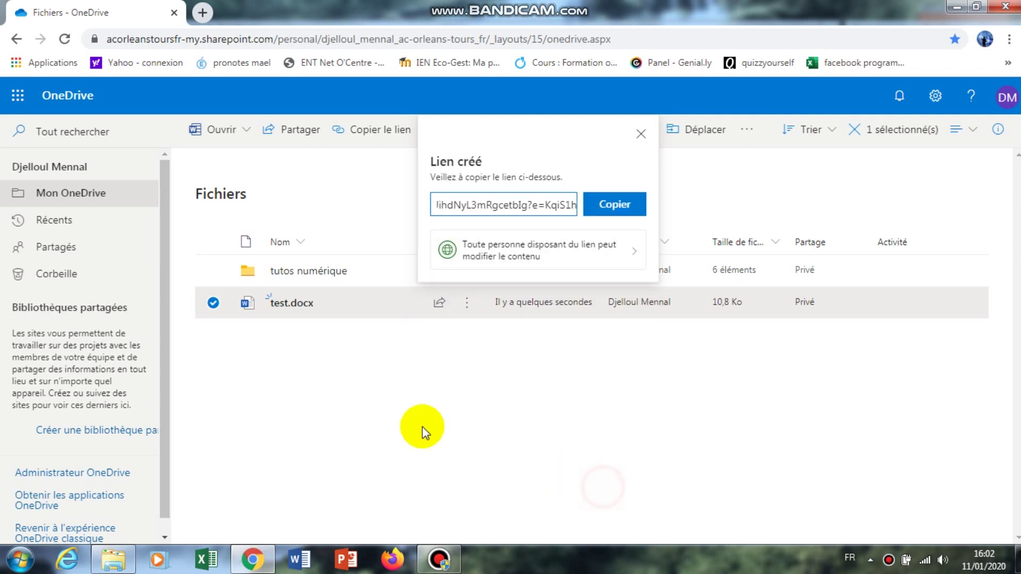
pyautogui.click(641, 134)
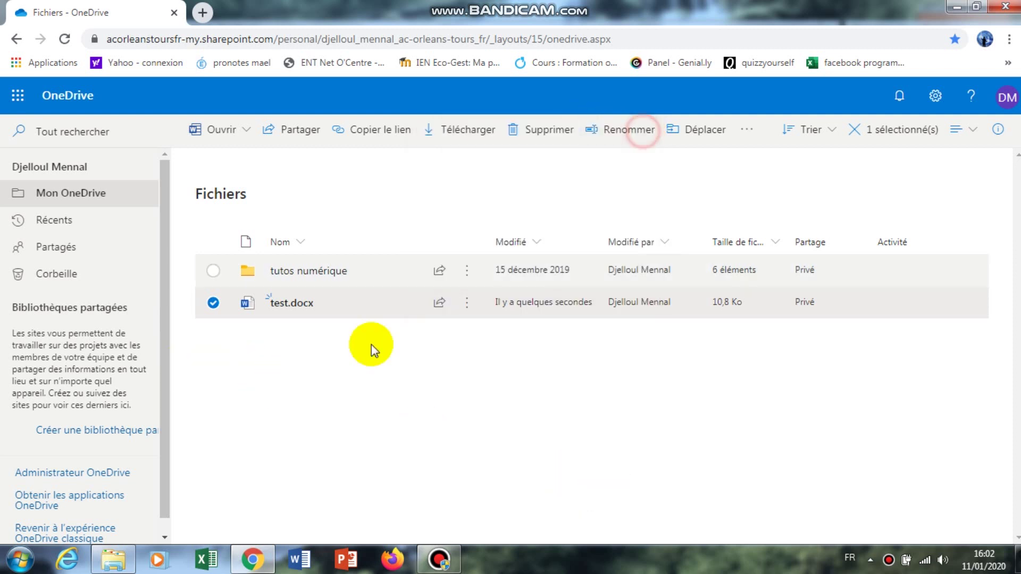
pyautogui.click(294, 132)
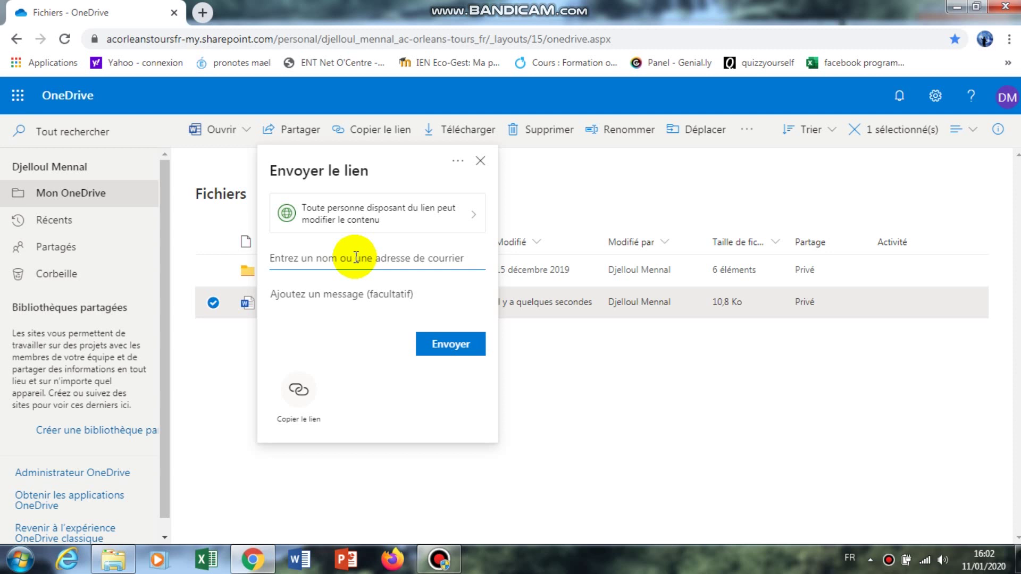
pyautogui.click(470, 214)
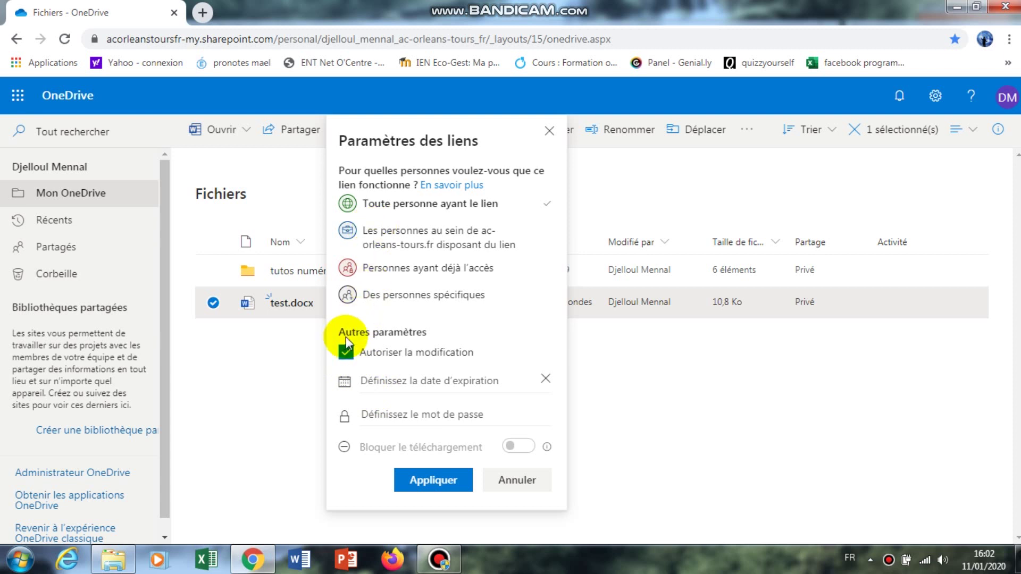
pyautogui.click(346, 355)
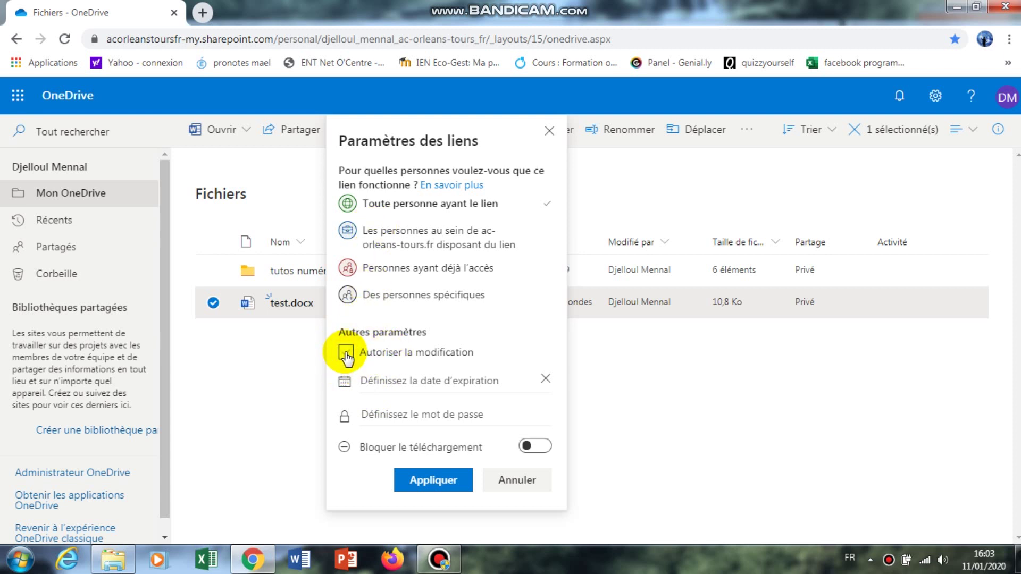
pyautogui.click(505, 479)
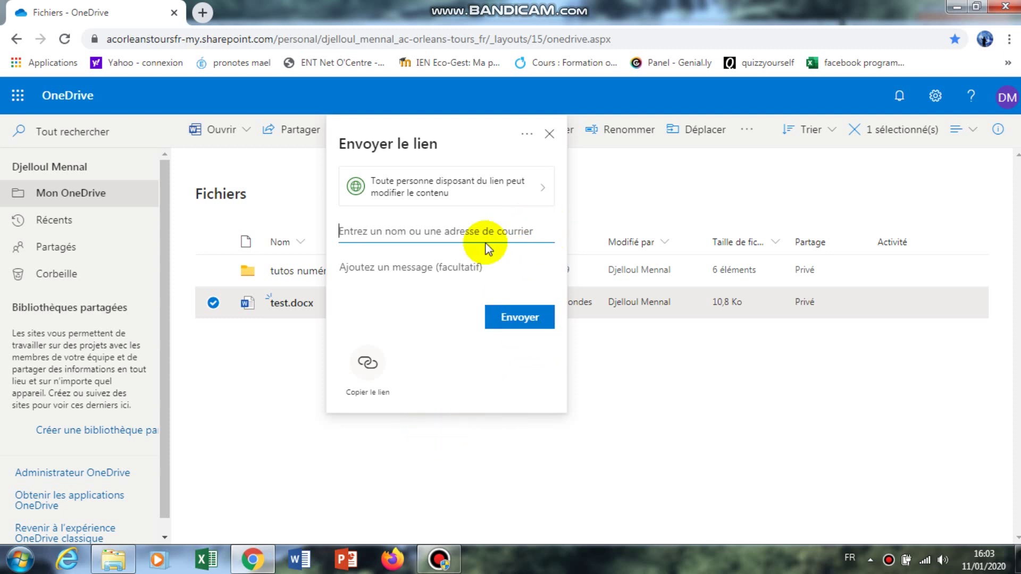
pyautogui.click(552, 133)
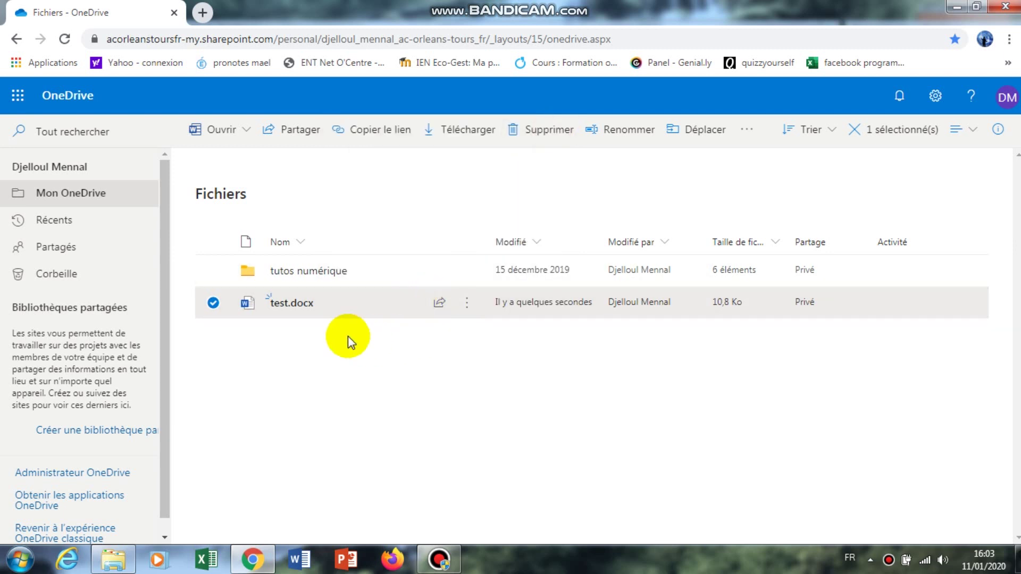
pyautogui.click(228, 345)
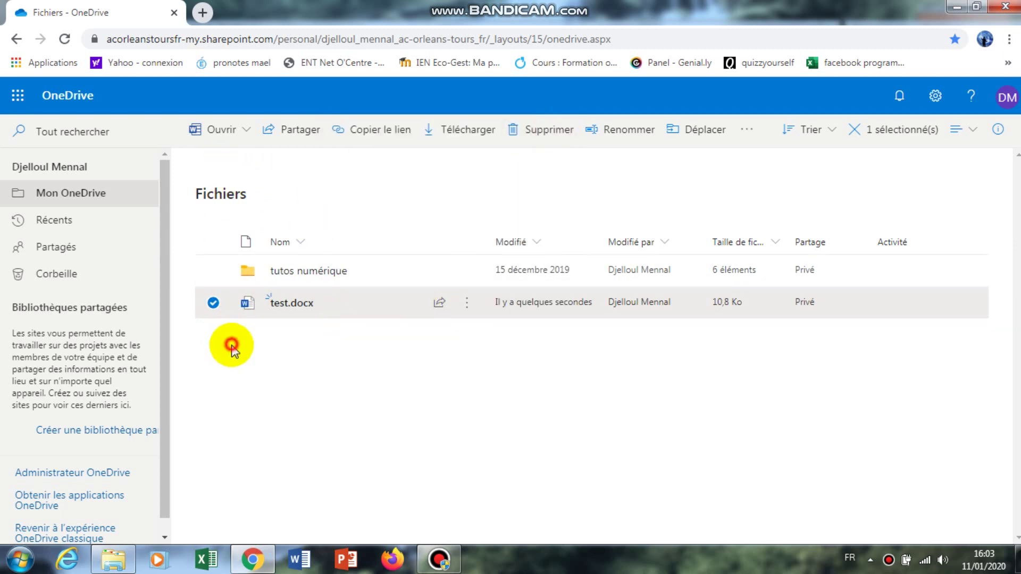
# Step: Open the Nouveau dropdown offering Dossier, Document Word, Classeur Excel and more
pyautogui.click(228, 131)
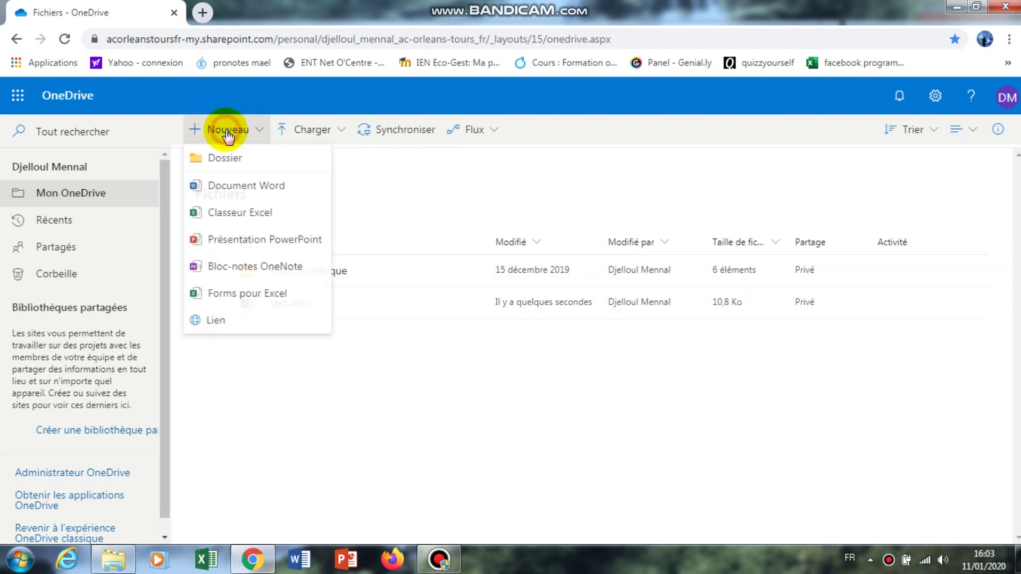